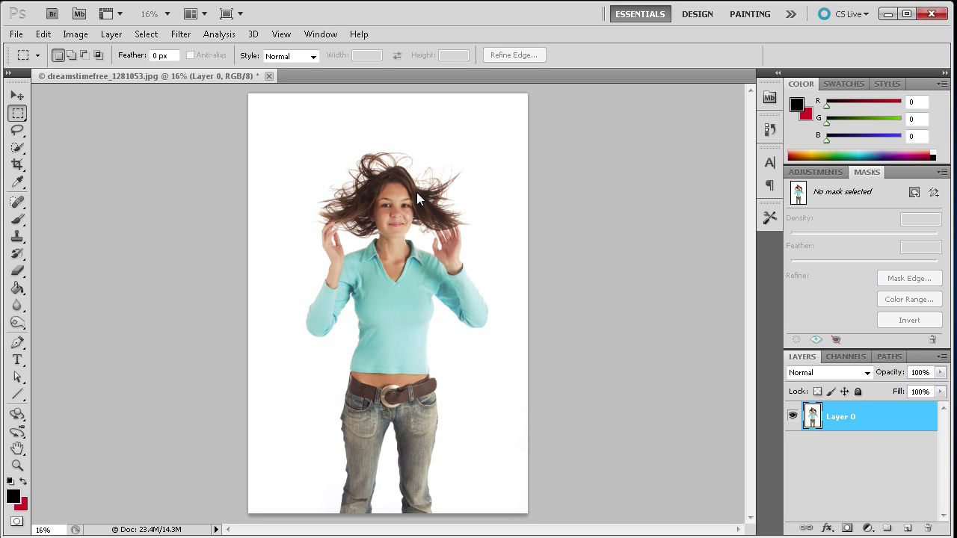
- Use the Quick Selection Tool to select the girl's face, torso and body
scroll(391, 180, "up", 5)
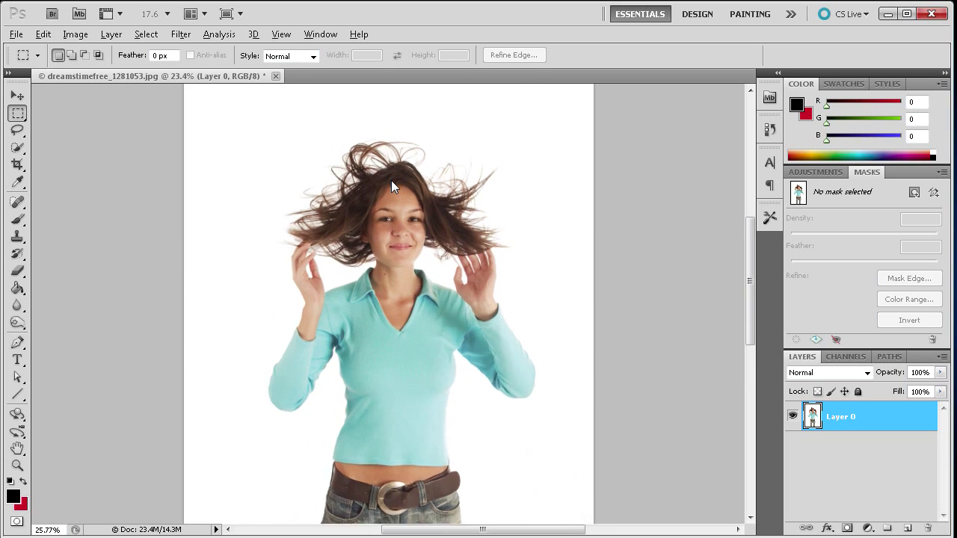
key("alt")
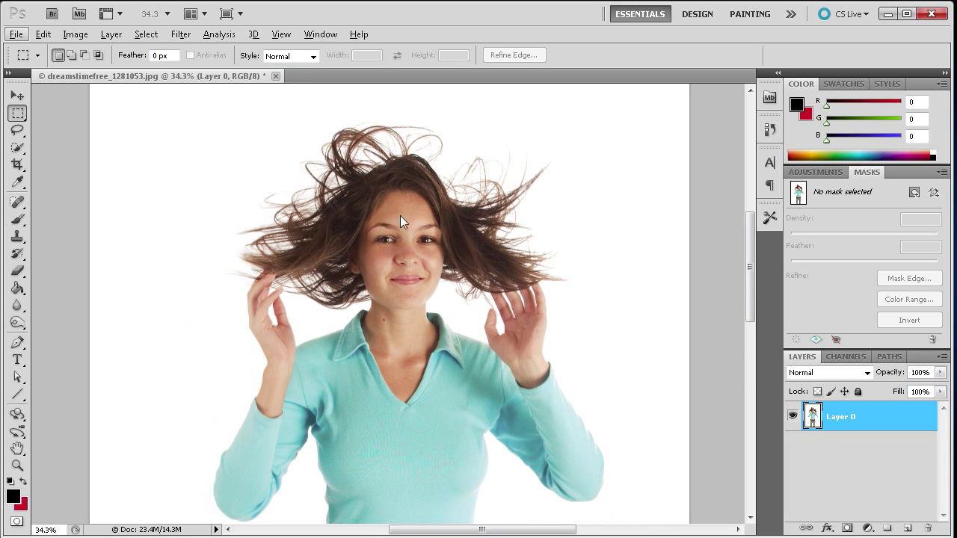
scroll(629, 295, "down", 5)
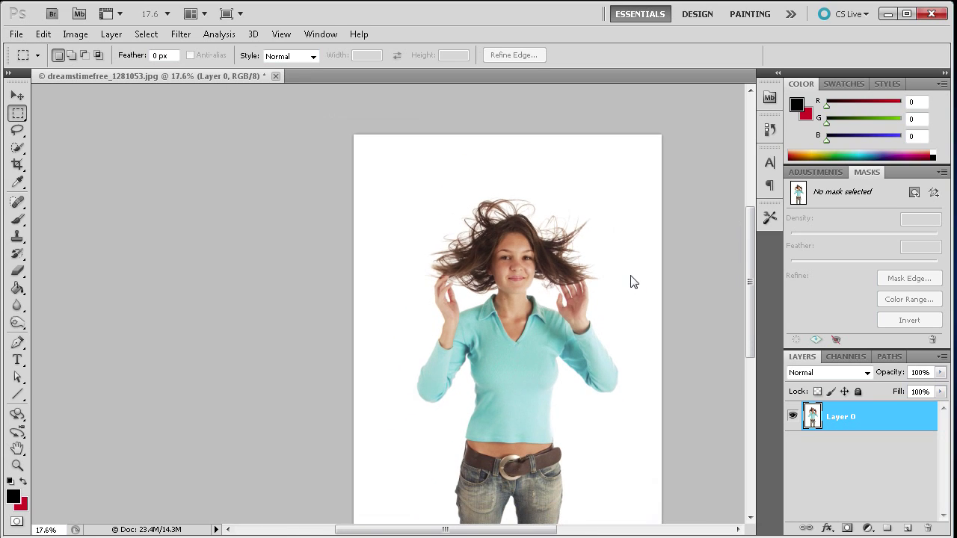
scroll(685, 313, "down", 1)
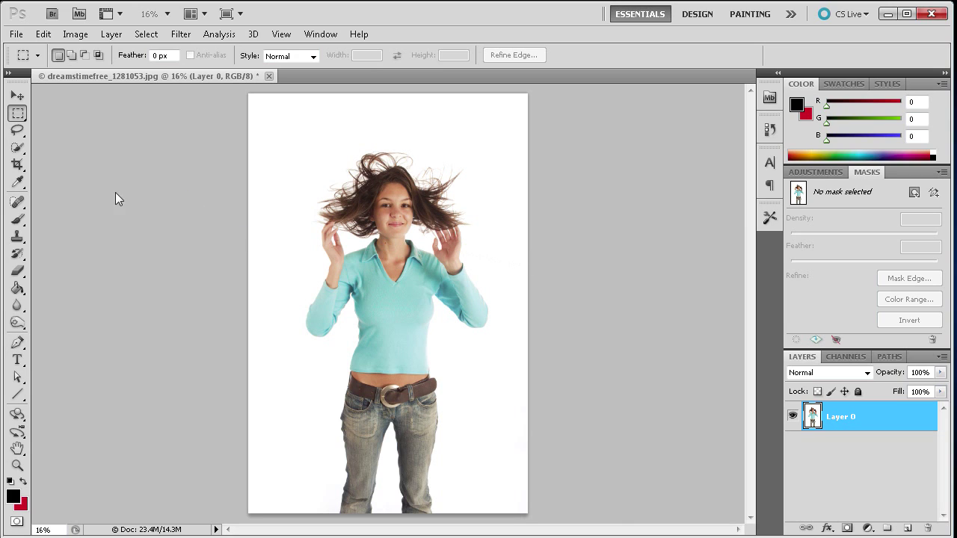
left_click(17, 150)
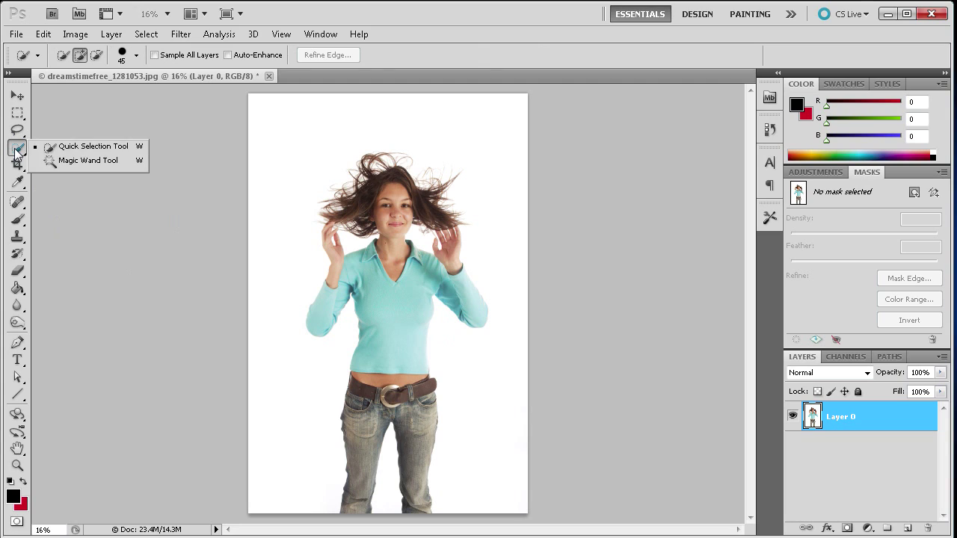
left_click(78, 148)
mouse_move(387, 208)
left_mouse_down()
mouse_move(386, 323)
mouse_move(363, 417)
mouse_move(356, 509)
mouse_move(419, 446)
mouse_move(420, 478)
mouse_move(409, 382)
mouse_move(352, 290)
mouse_move(327, 323)
mouse_move(333, 241)
mouse_move(329, 261)
mouse_move(441, 266)
mouse_move(437, 287)
mouse_move(472, 318)
mouse_move(453, 253)
mouse_move(384, 190)
mouse_move(368, 204)
mouse_move(399, 201)
mouse_move(426, 213)
mouse_move(393, 205)
left_mouse_up()
- Subtract the white gaps between her left hand, hair and neck from the selection
scroll(393, 205, "up", 3)
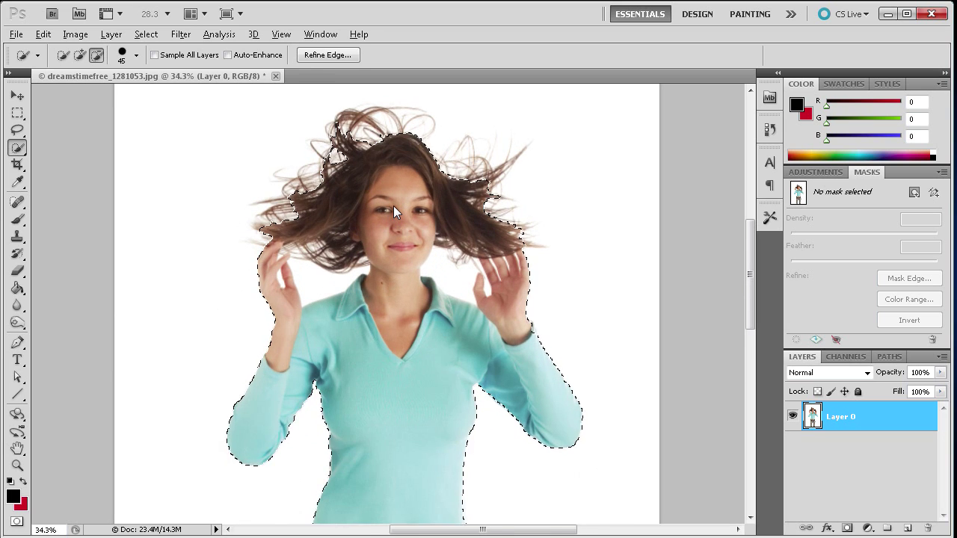
scroll(393, 206, "up", 1)
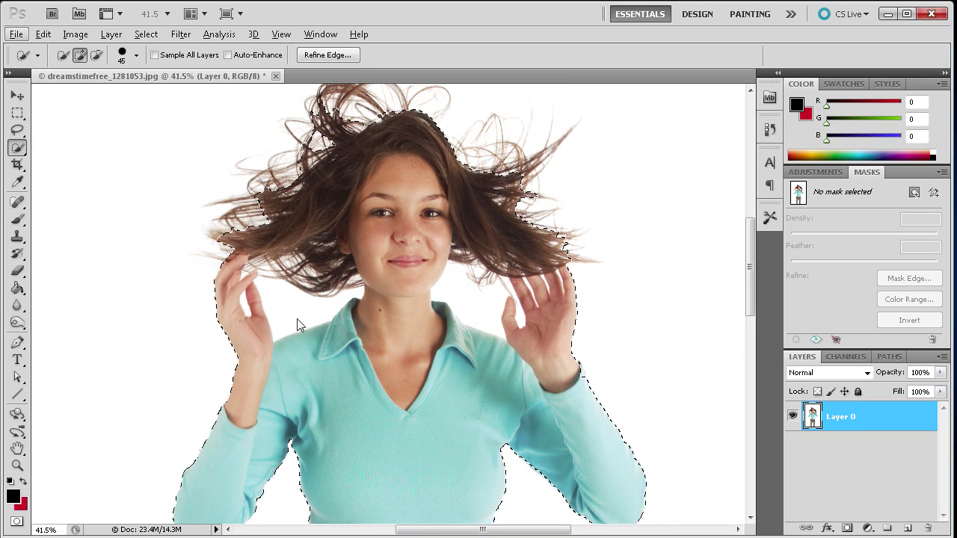
key("alt")
key("alt")
mouse_move(292, 316)
left_mouse_down()
mouse_move(278, 301)
mouse_move(277, 325)
mouse_move(299, 328)
left_mouse_up()
left_click_drag(459, 301, 479, 329)
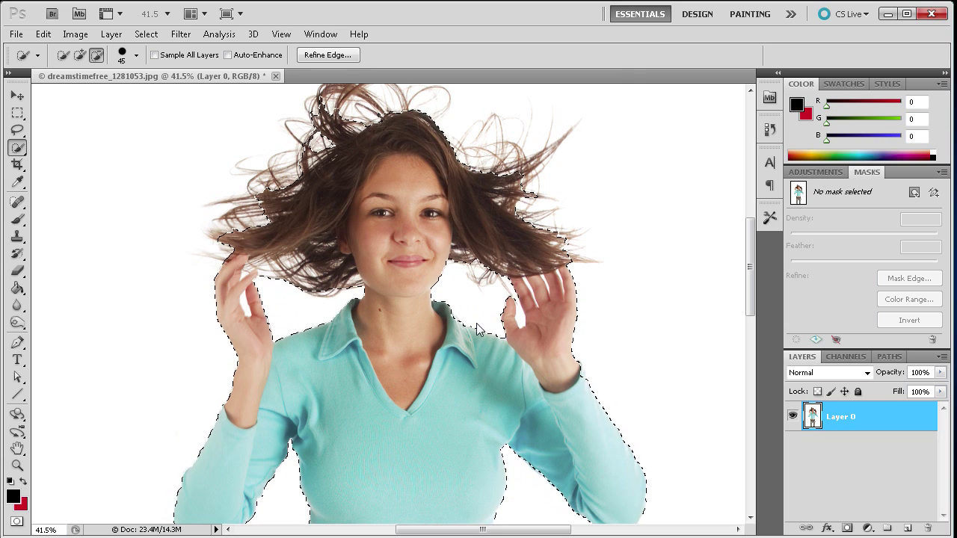
scroll(404, 286, "down", 3)
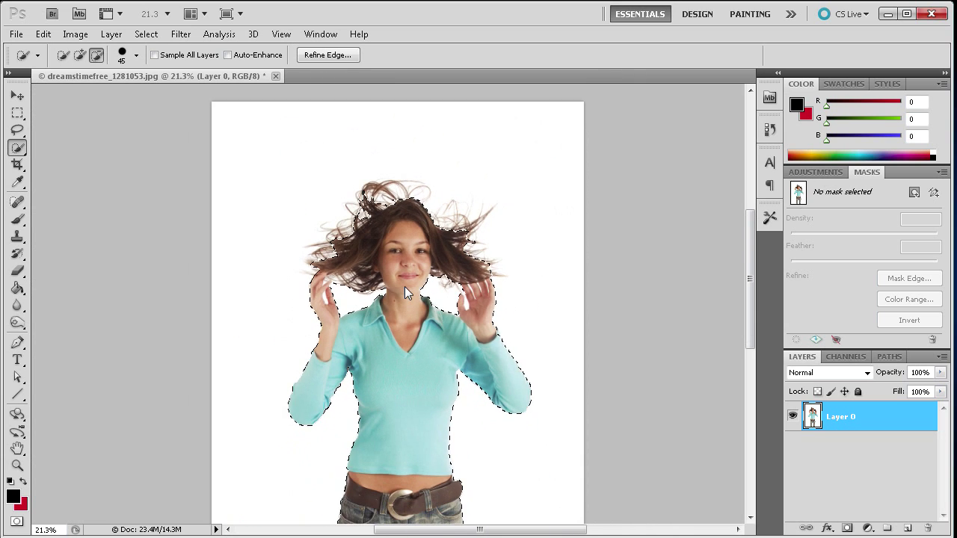
scroll(405, 287, "down", 2)
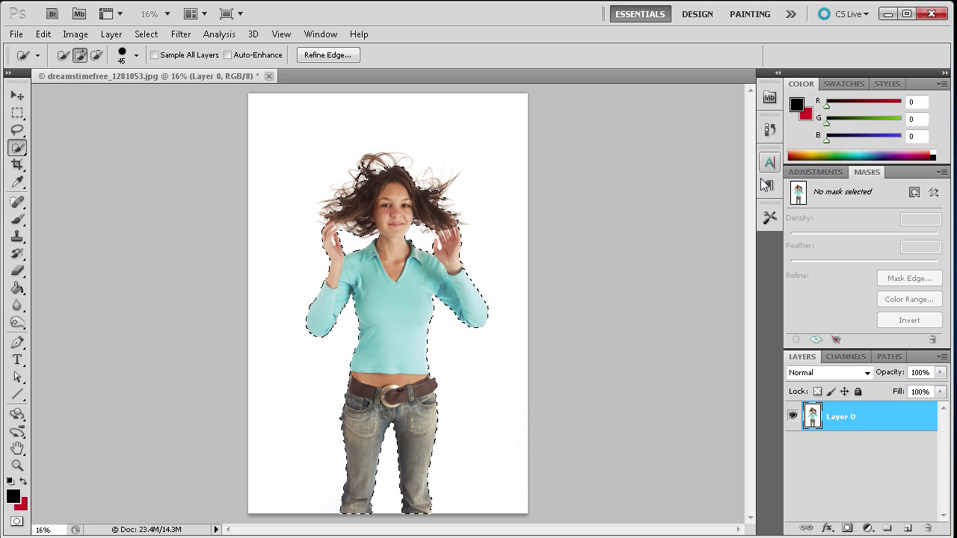
- Add a pixel mask to Layer 0 from the girl selection, hiding the white background
left_click(317, 33)
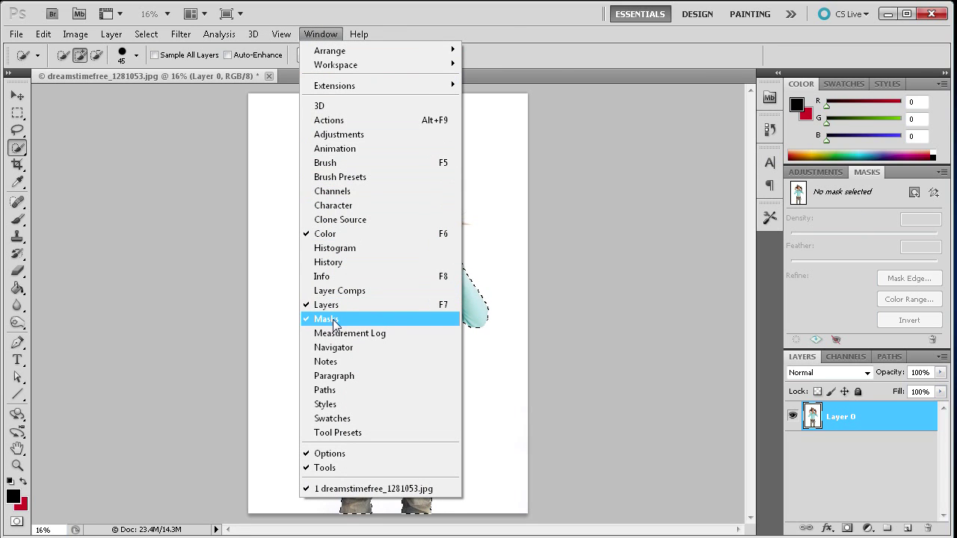
left_click(687, 164)
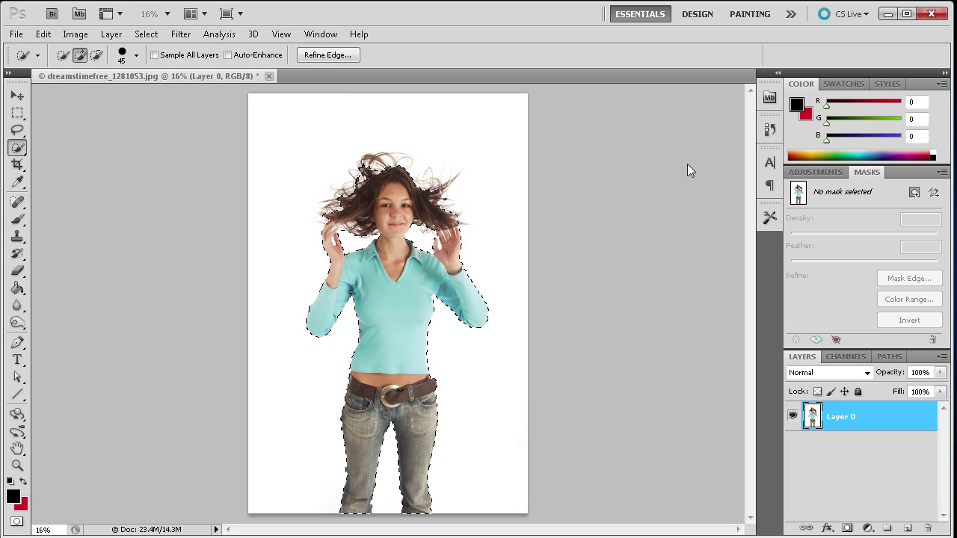
left_click(914, 193)
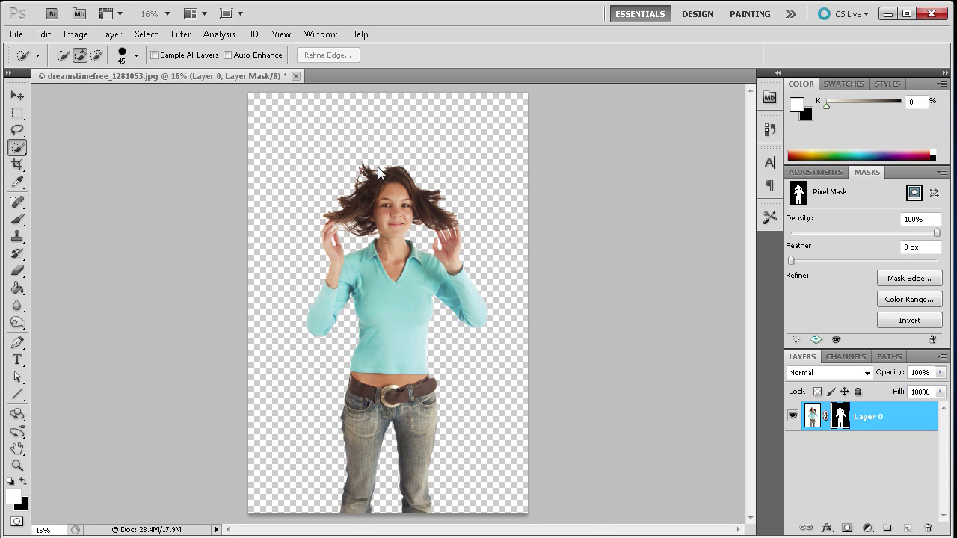
scroll(378, 172, "up", 3)
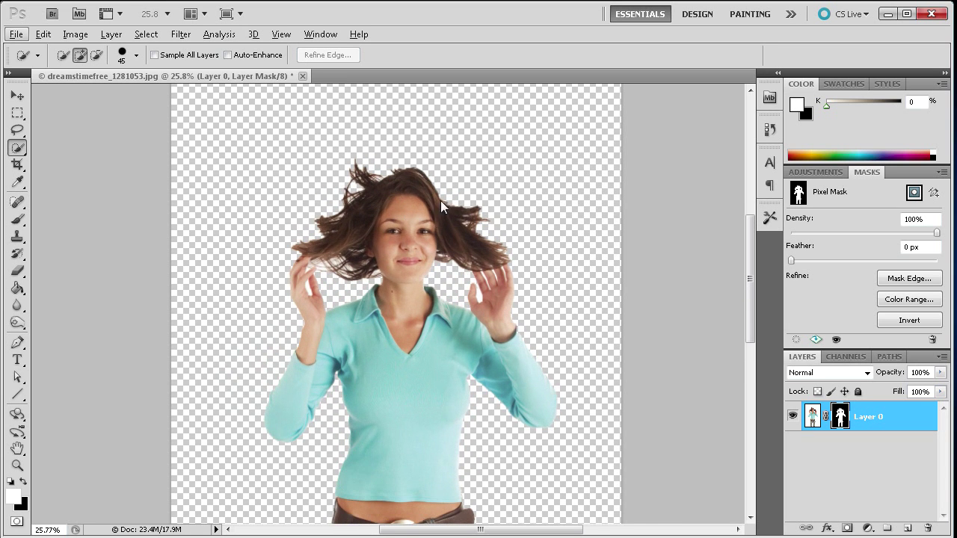
- Open Refine Mask via Mask Edge, move it off the girl, and open the View modes
scroll(441, 207, "up", 2)
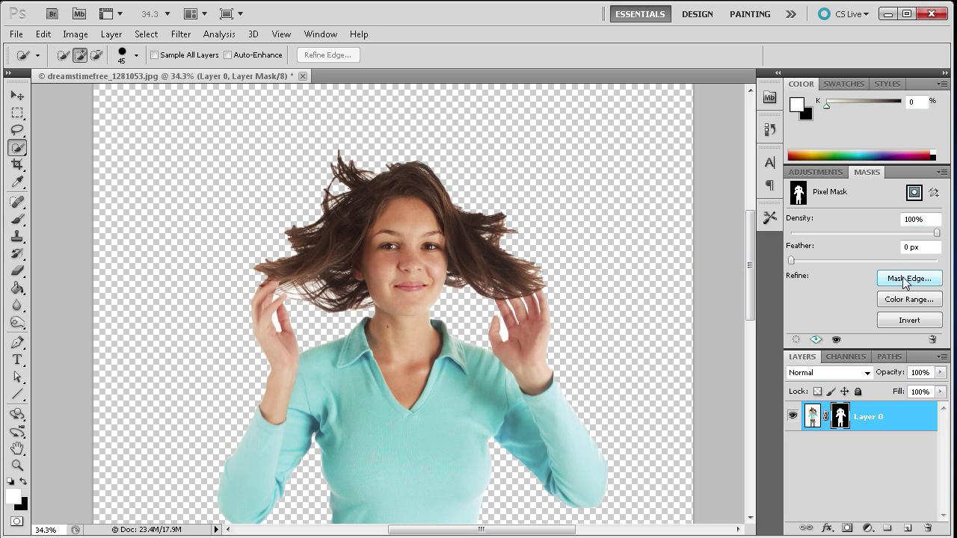
left_click(908, 279)
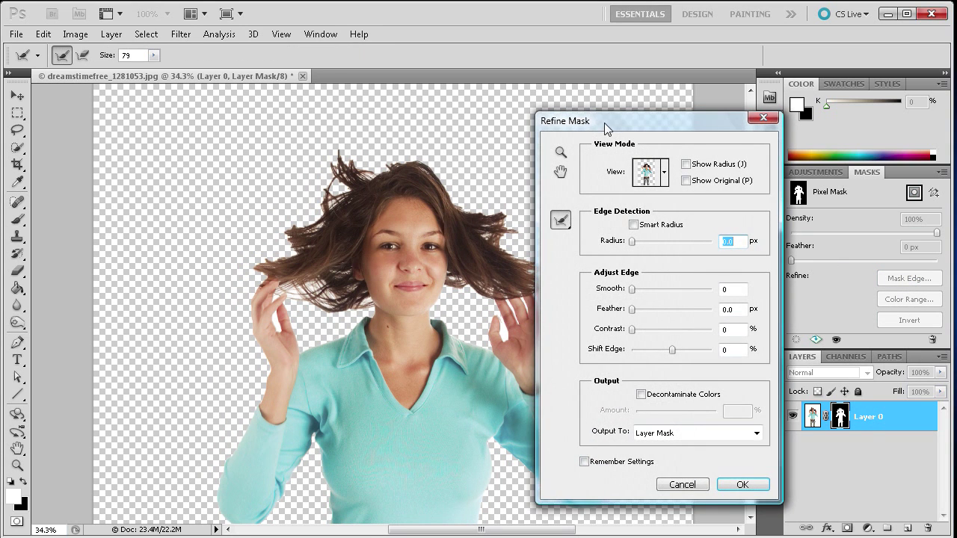
left_click_drag(607, 125, 674, 123)
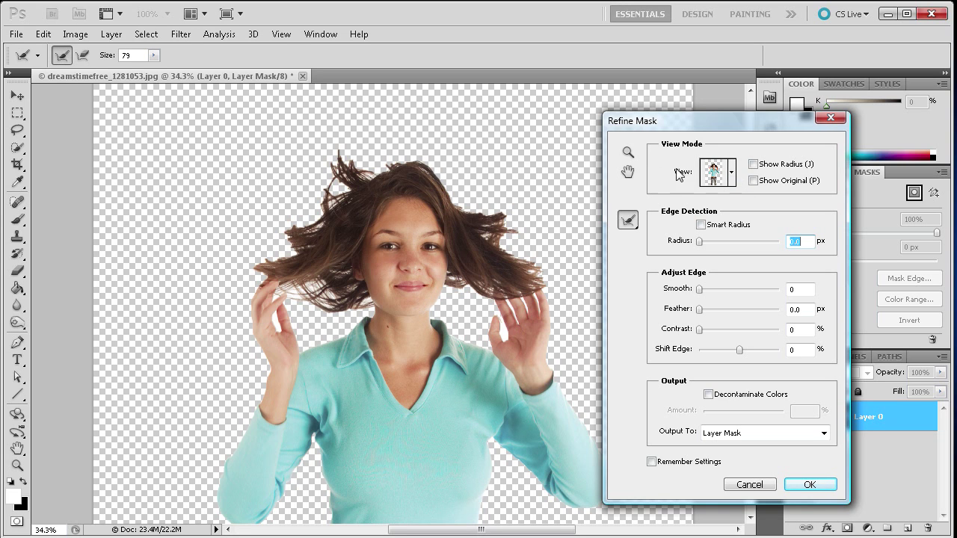
left_click(733, 174)
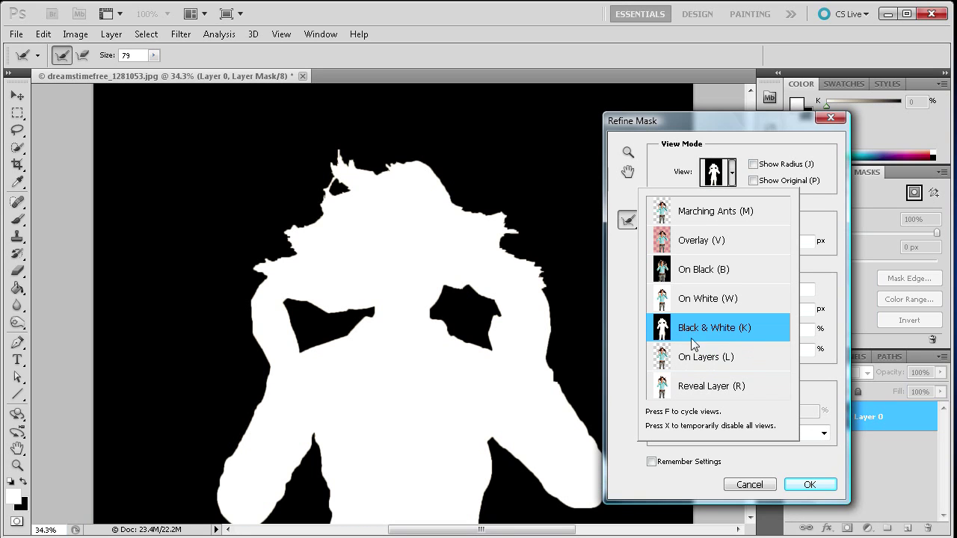
- Keep the Black & White view and enable Smart Radius at a 36.9 px radius
left_click(693, 334)
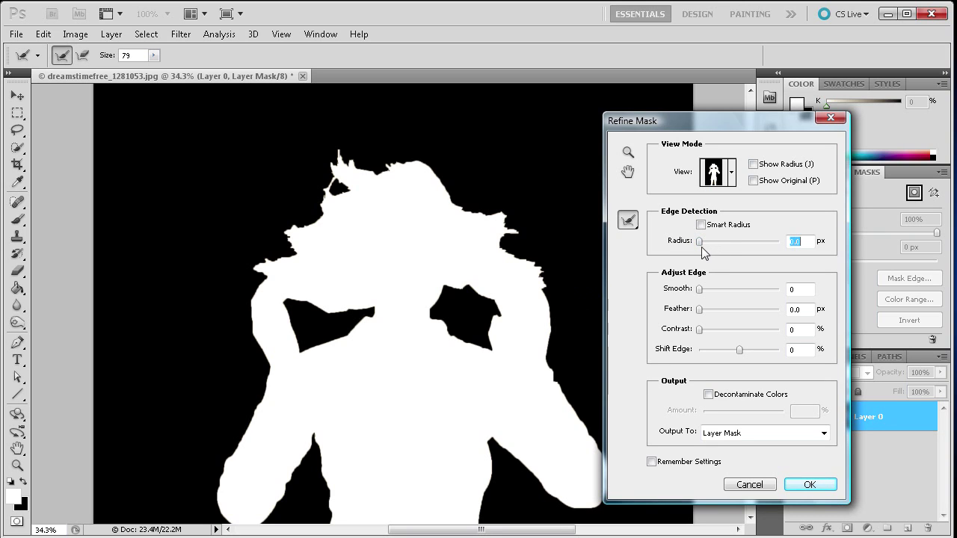
left_click_drag(700, 244, 743, 242)
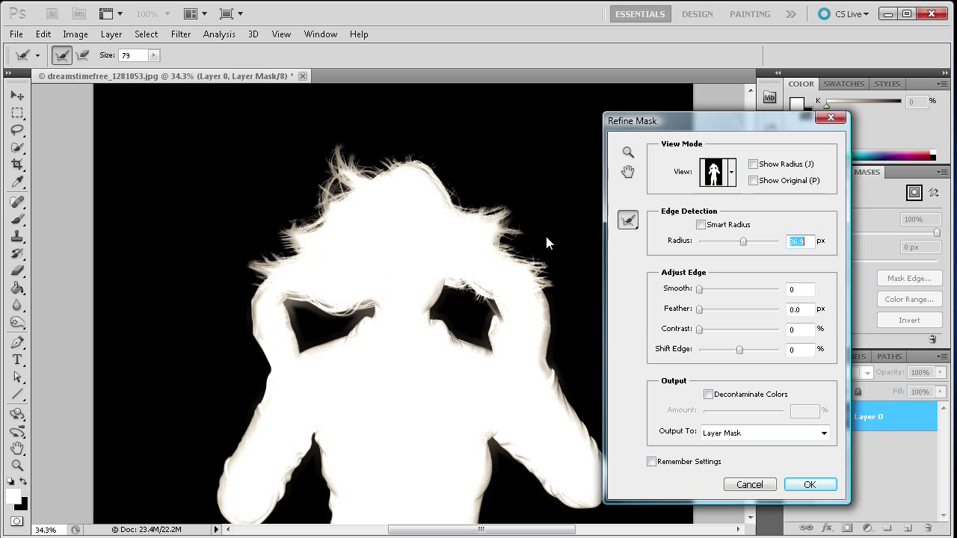
left_click(700, 225)
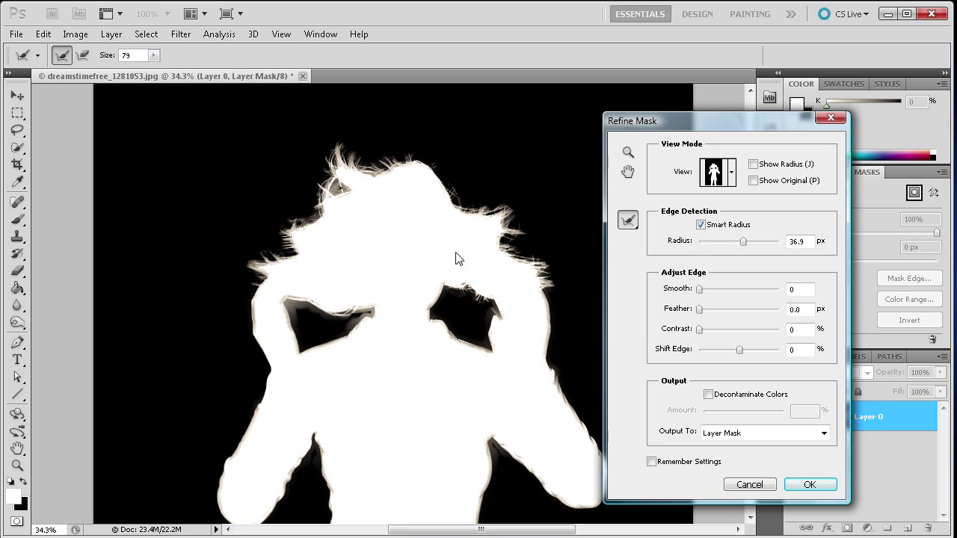
- Switch the Refine Mask preview to On White
left_click(731, 173)
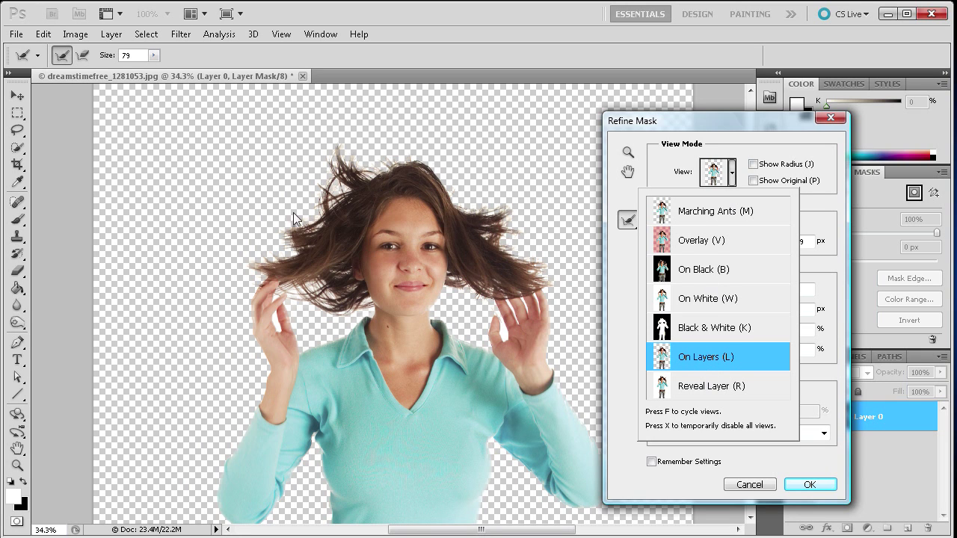
left_click(703, 298)
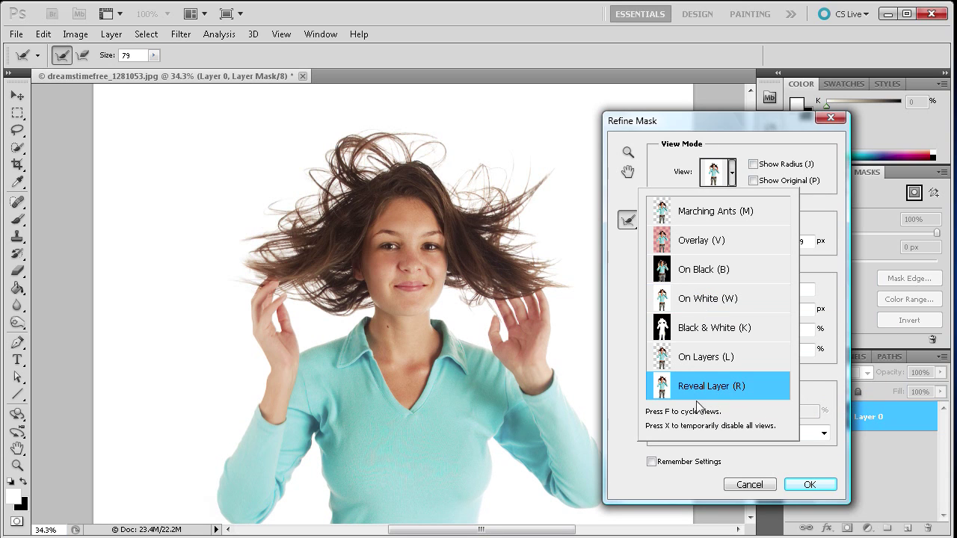
left_click(625, 299)
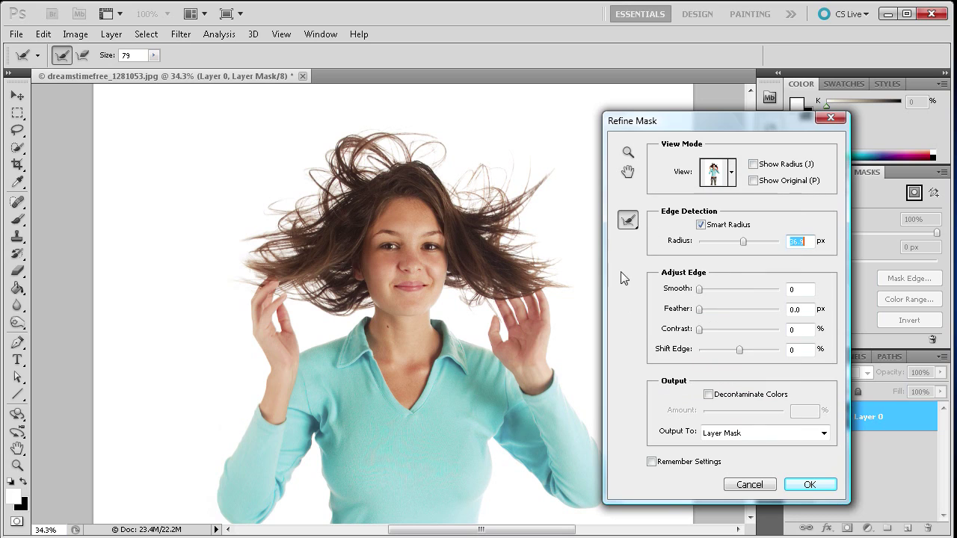
- With the Refine Radius Tool, brush over the flyaway hair on top, left and right
left_click(627, 220)
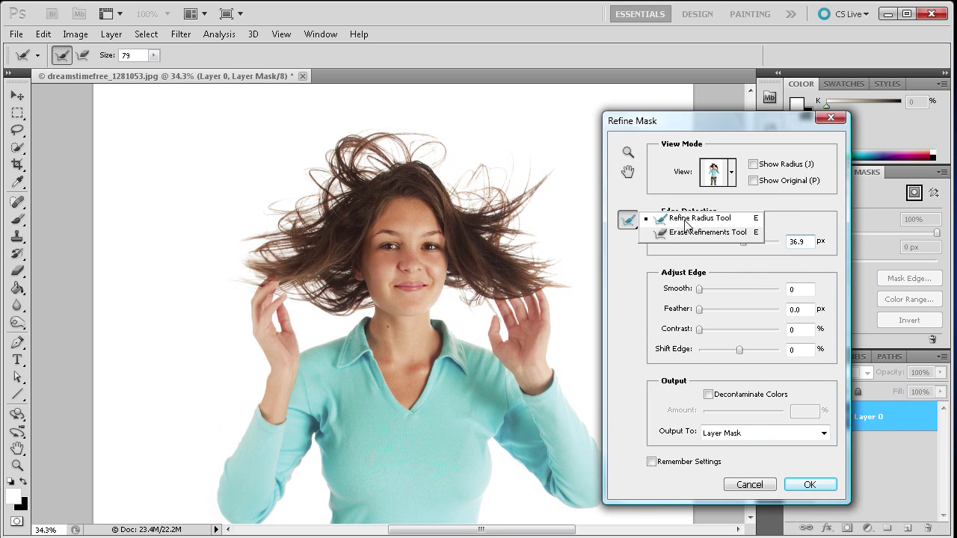
left_click(700, 223)
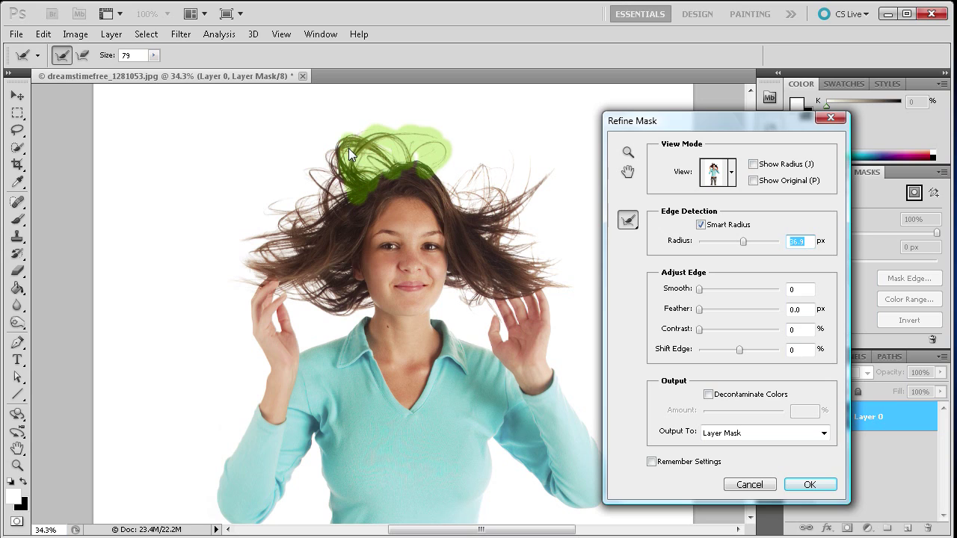
left_click_drag(348, 148, 315, 173)
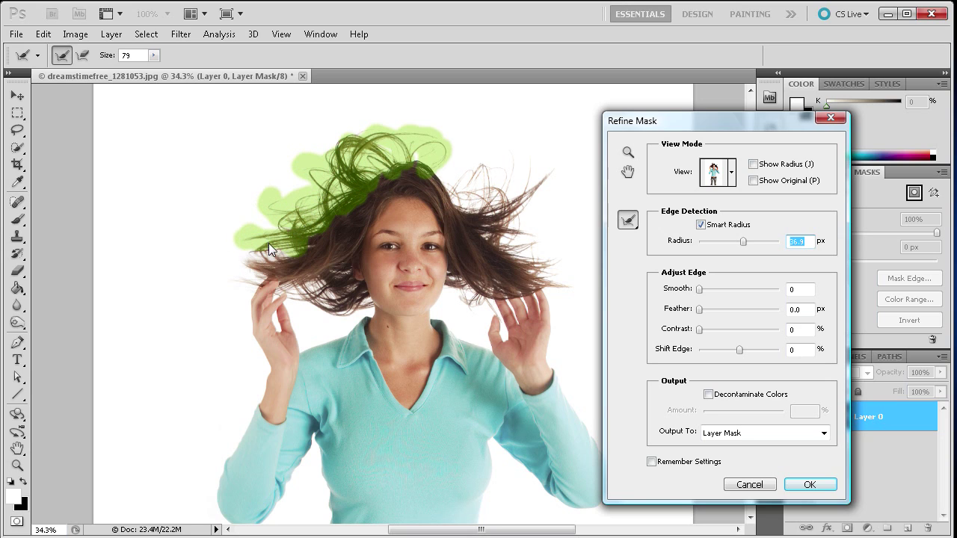
left_click_drag(252, 267, 250, 276)
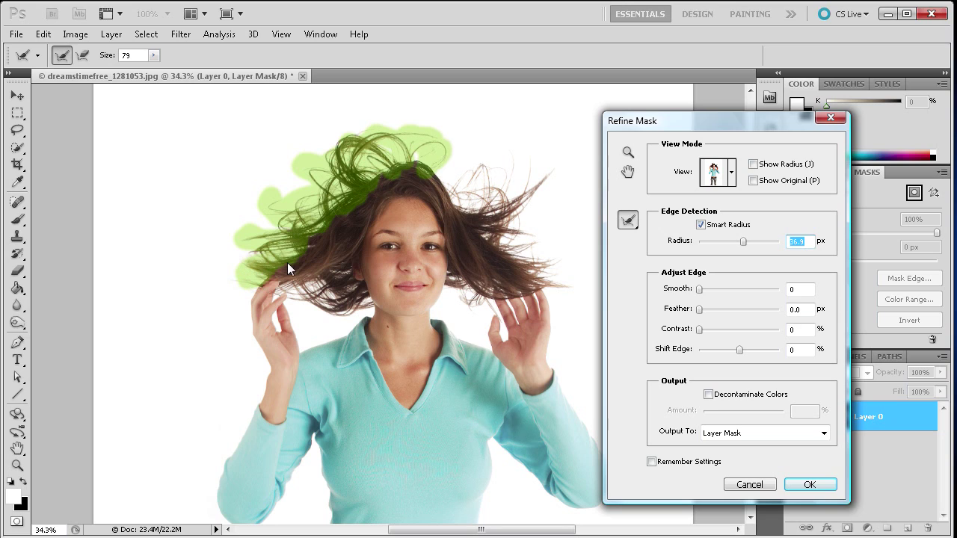
mouse_move(299, 295)
left_mouse_down()
mouse_move(332, 297)
mouse_move(349, 312)
left_mouse_up()
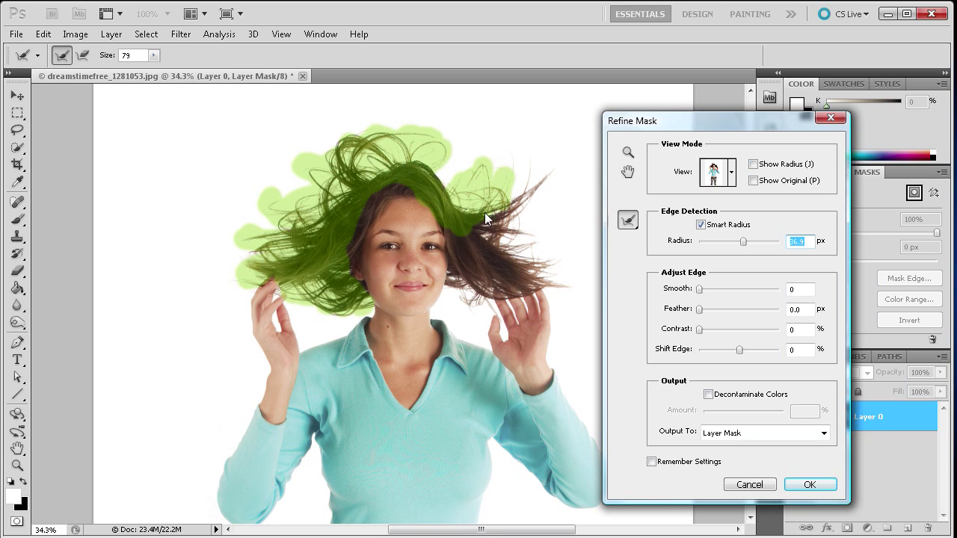
mouse_move(527, 166)
left_mouse_down()
mouse_move(523, 156)
mouse_move(515, 188)
left_mouse_up()
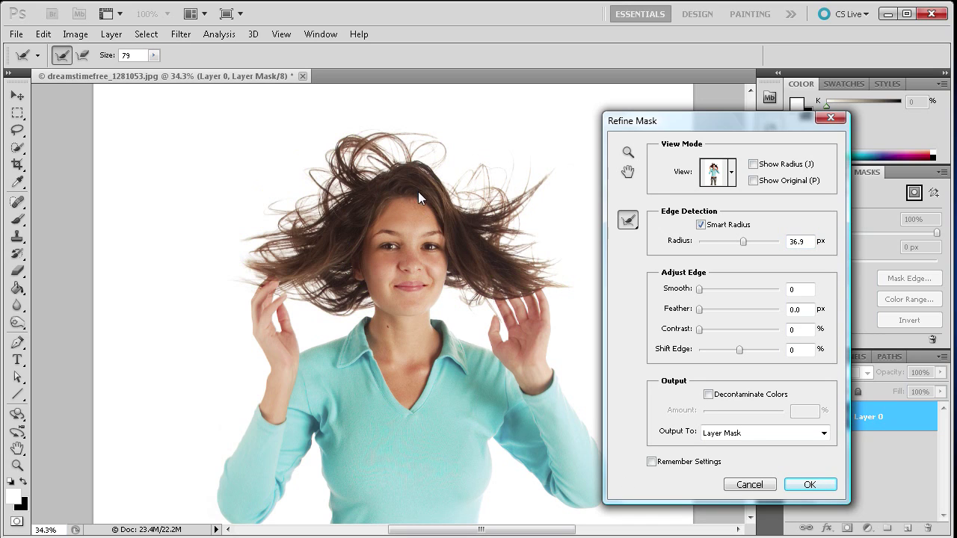
- Set the preview to On Layers and apply the refined mask to Layer 0 with OK
left_click(732, 176)
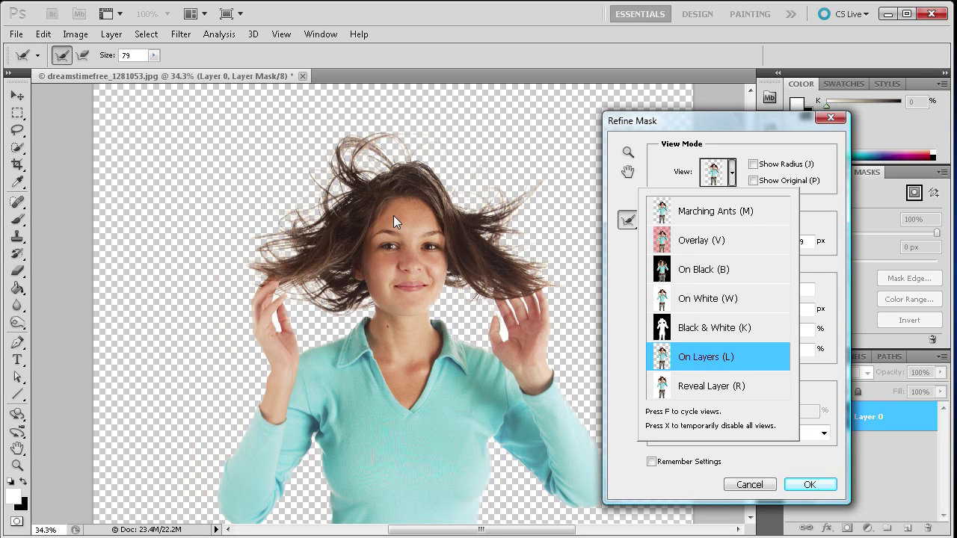
left_click(819, 490)
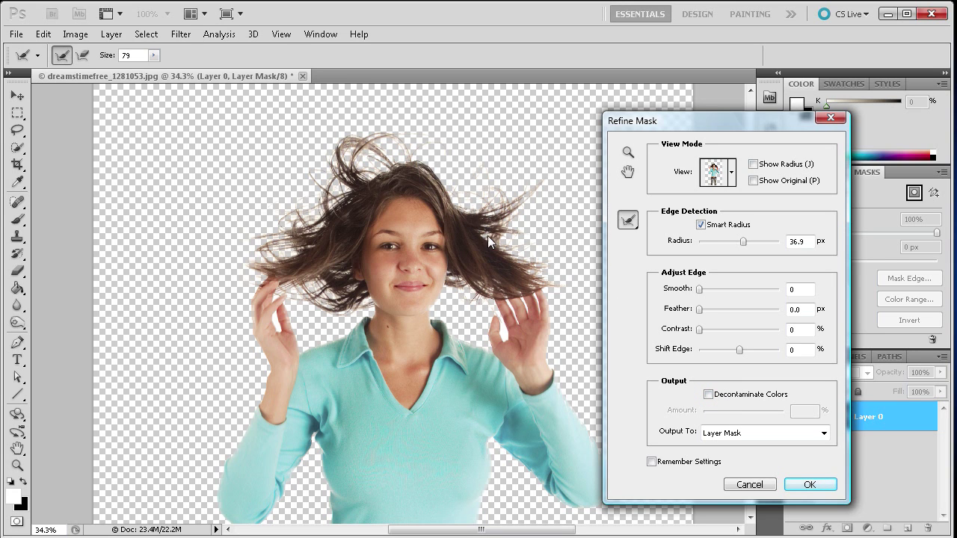
left_click(796, 487)
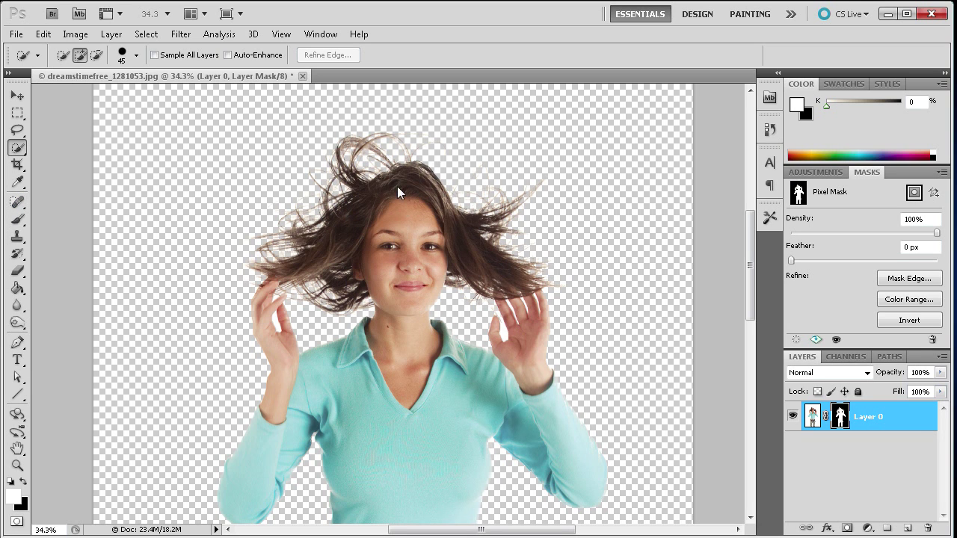
- Drag Layer 0 onto Create New Layer to make a Layer 0 copy
left_click(833, 445)
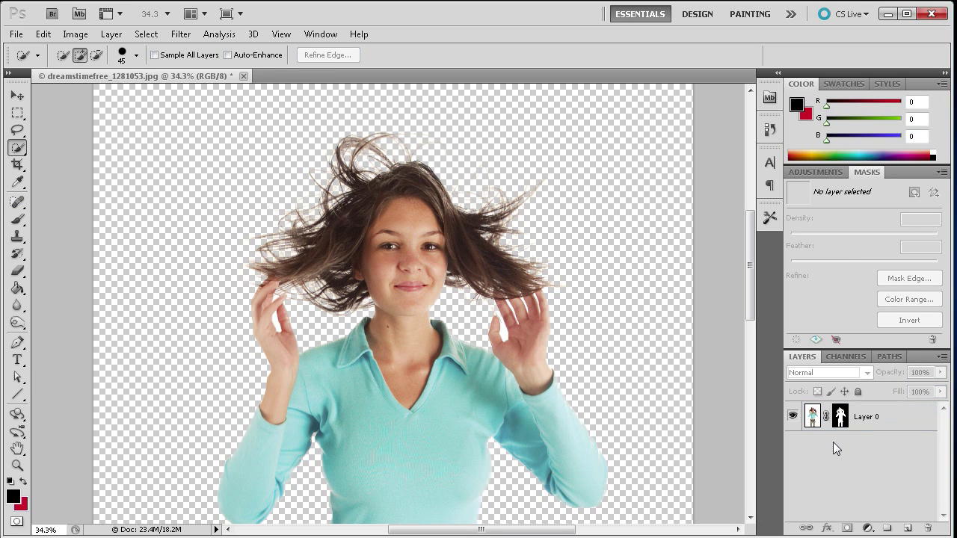
scroll(590, 307, "down", 5)
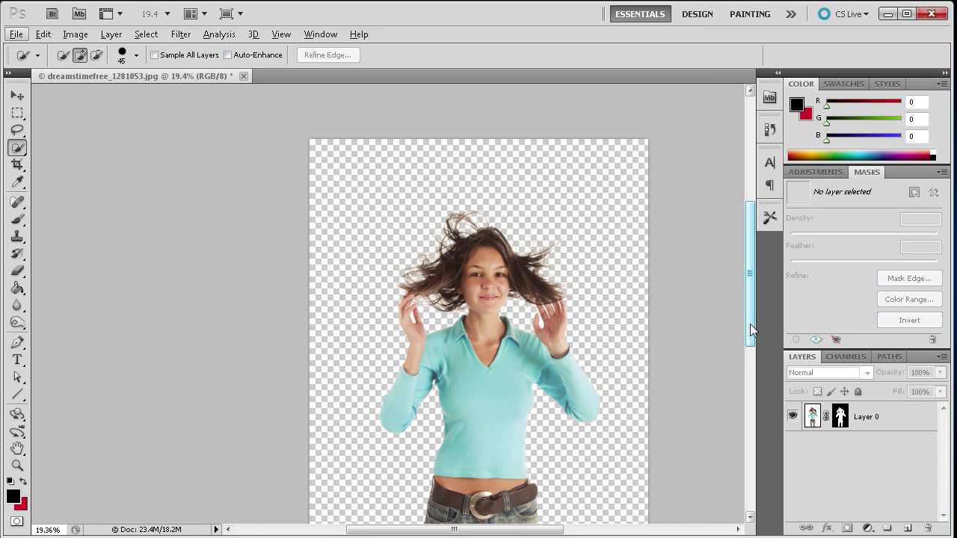
left_click_drag(750, 324, 750, 346)
left_click_drag(878, 417, 908, 529)
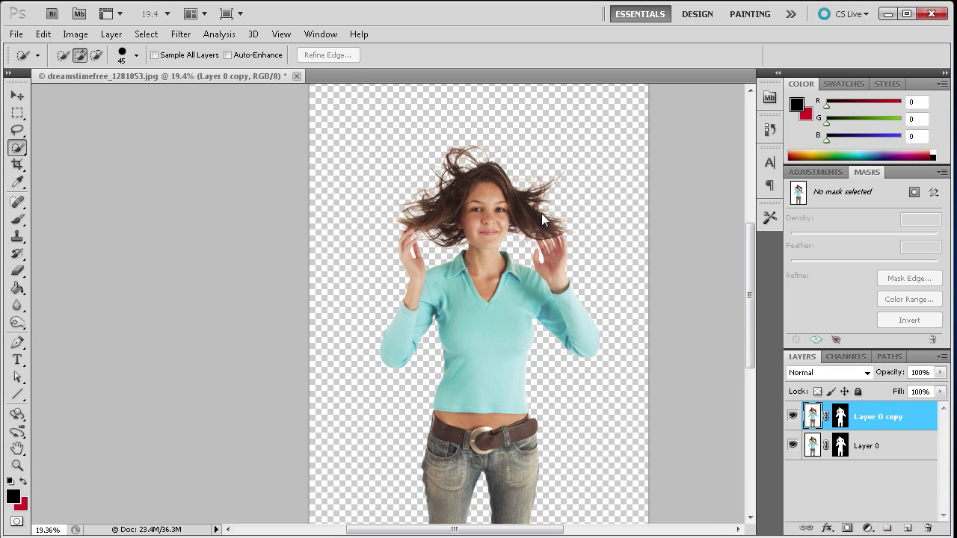
- Hide and reshow Layer 0 copy to compare it with the original
scroll(541, 213, "up", 2)
key("alt")
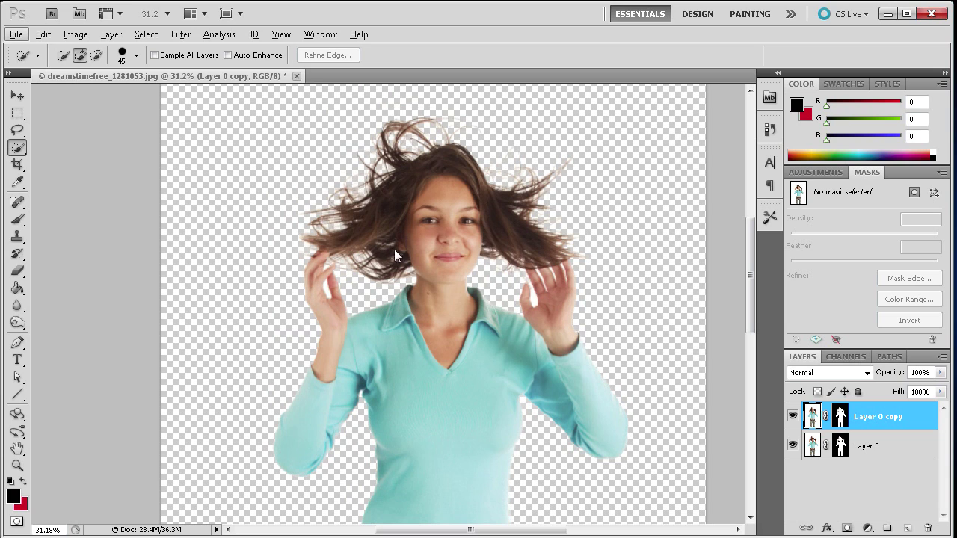
scroll(469, 154, "up", 1)
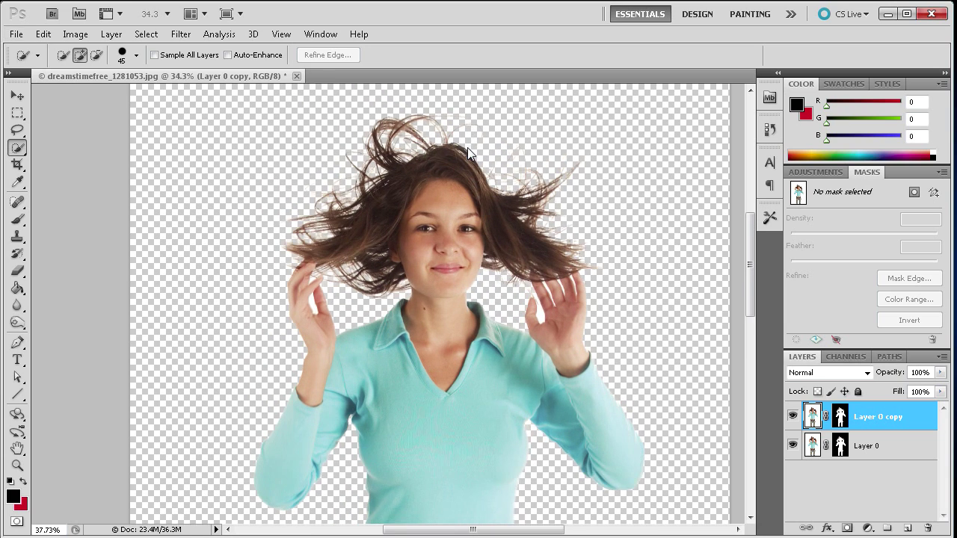
left_click(793, 418)
left_click(793, 420)
scroll(597, 284, "down", 3)
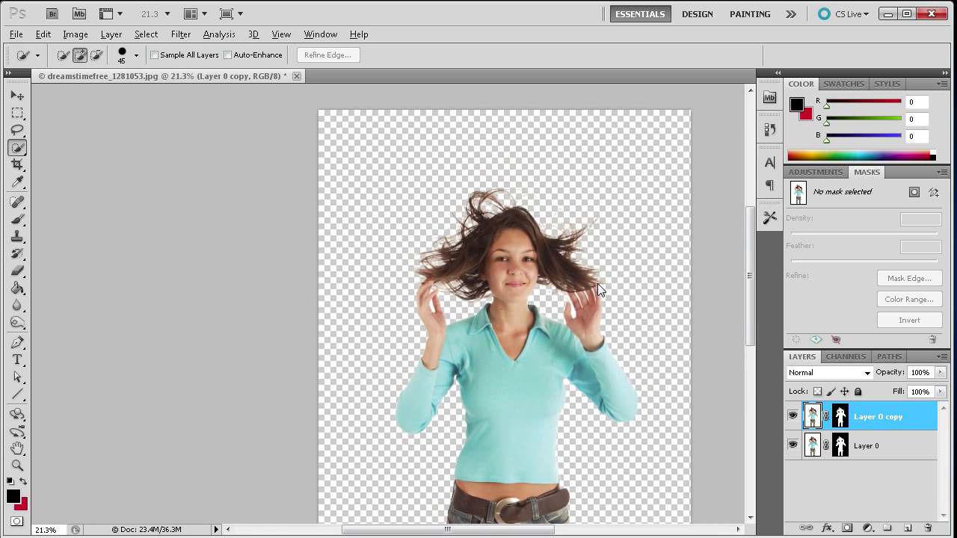
left_click_drag(749, 285, 747, 310)
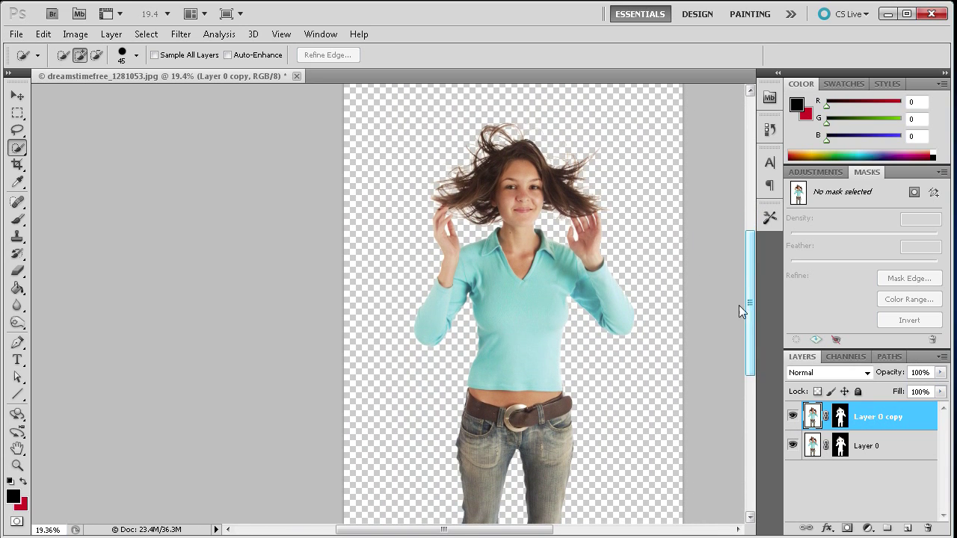
scroll(621, 267, "down", 1)
key("alt")
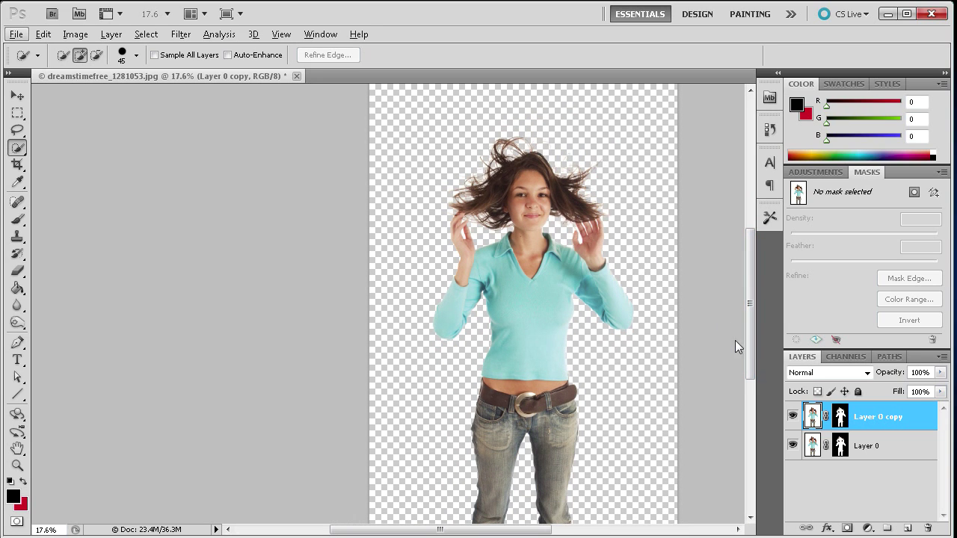
left_click_drag(527, 530, 549, 534)
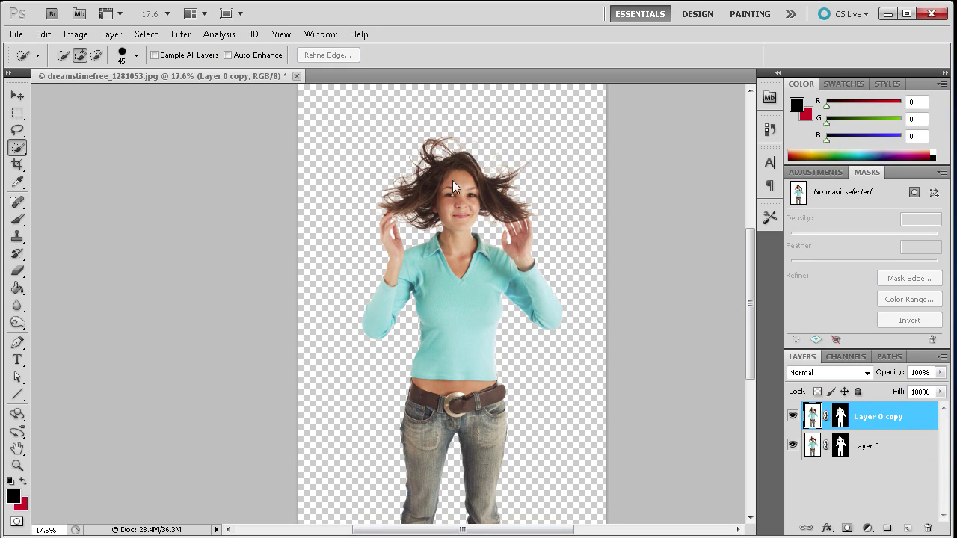